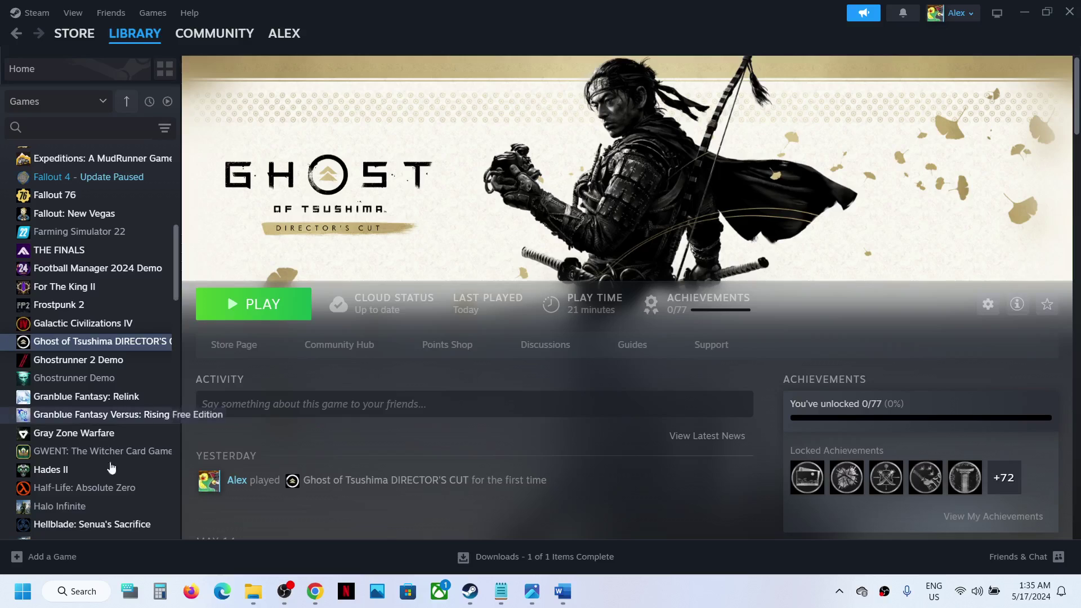
Check the Start menu power options without restarting, then review Step 2 (Disable/Enable Steam) in the document
{"action": "left_click", "coordinate": [23, 591]}
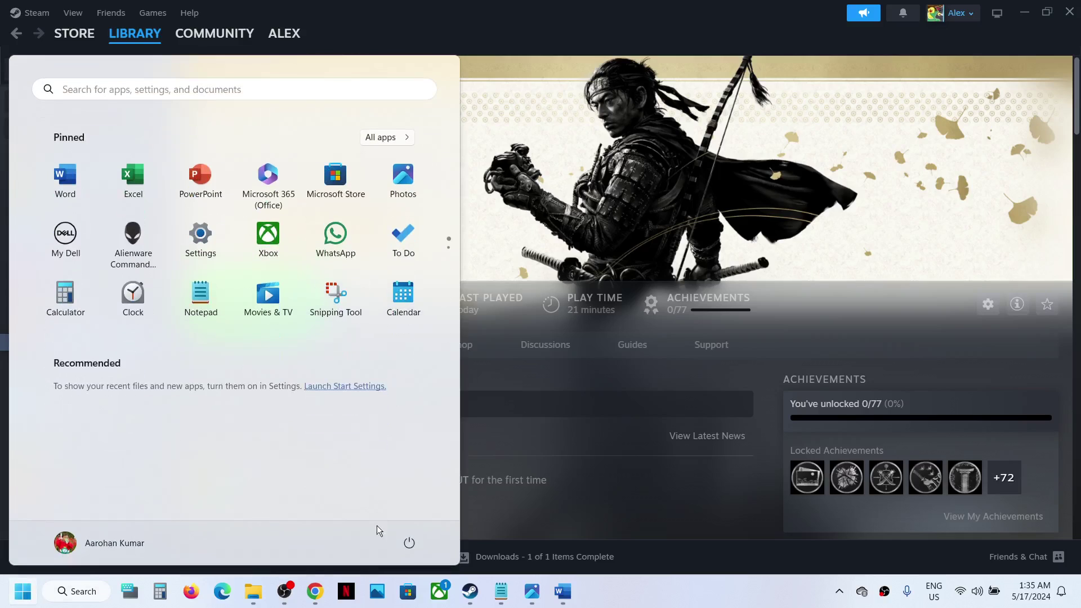
{"action": "left_click", "coordinate": [409, 543]}
{"action": "key", "text": "Escape"}
{"action": "left_click", "coordinate": [791, 312]}
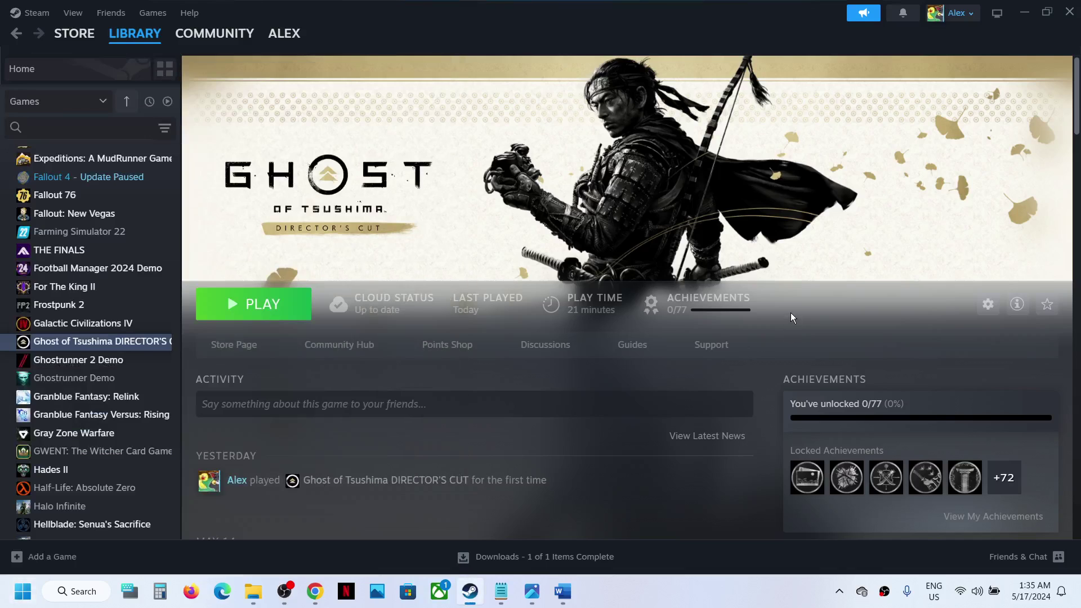
{"action": "left_click", "coordinate": [561, 591]}
{"action": "scroll", "coordinate": [496, 400], "scroll_direction": "down", "scroll_amount": 1}
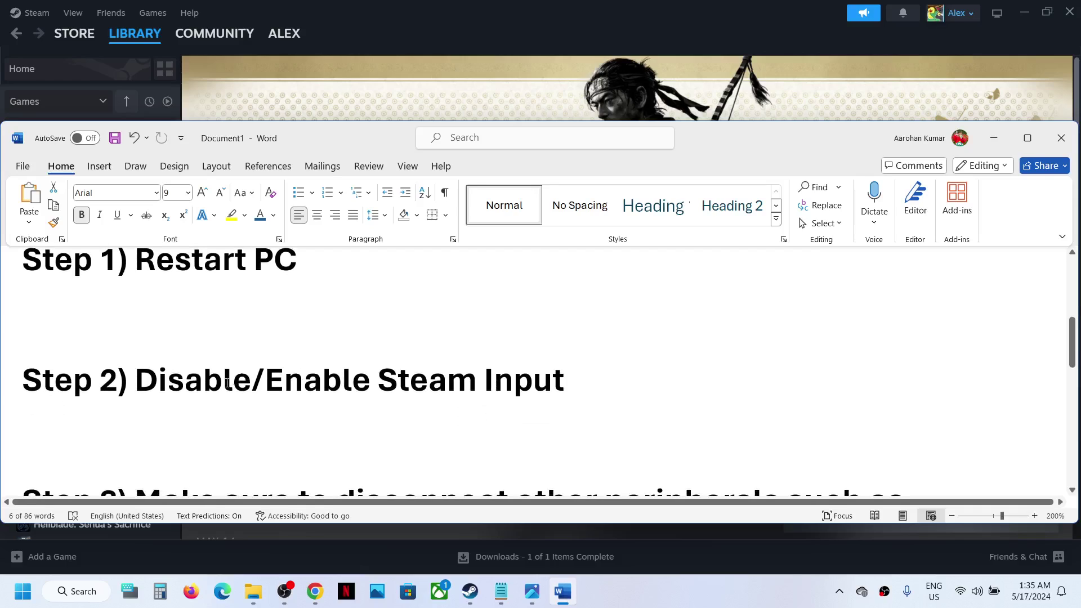
{"action": "left_click_drag", "start_coordinate": [188, 386], "coordinate": [429, 386]}
{"action": "left_click", "coordinate": [580, 38]}
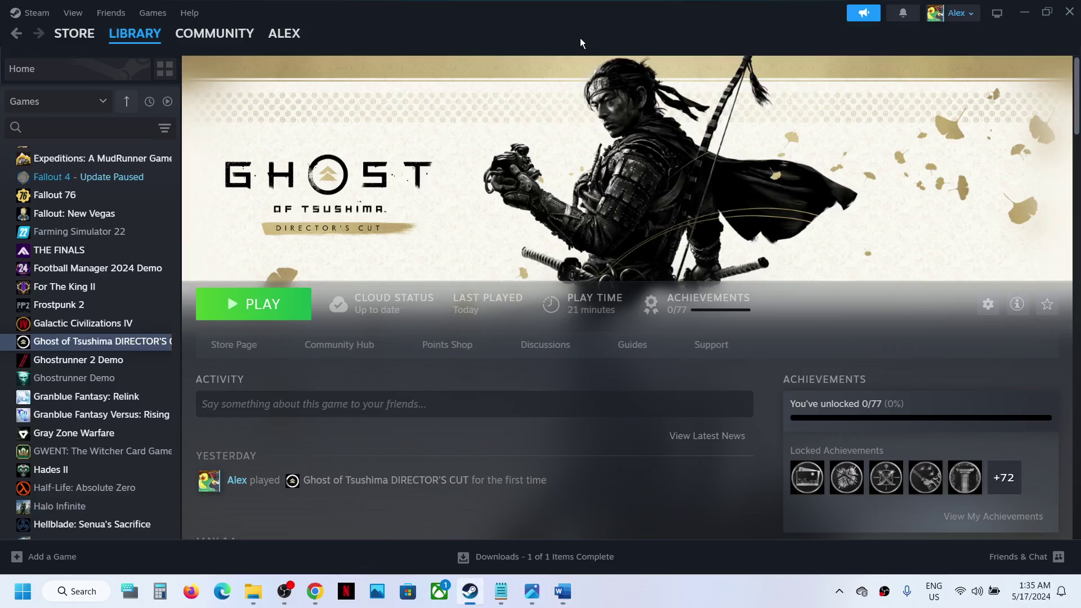
Review Ghost of Tsushima's Controller properties, leaving the Steam Input override enabled for now
{"action": "right_click", "coordinate": [129, 347]}
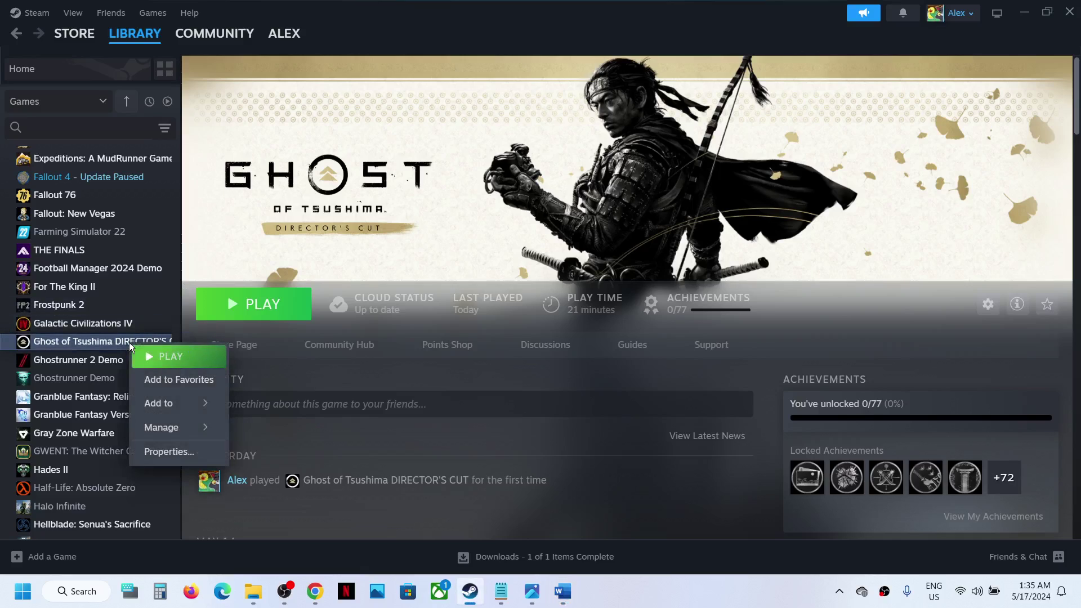
{"action": "left_click", "coordinate": [184, 448]}
{"action": "left_click", "coordinate": [297, 289]}
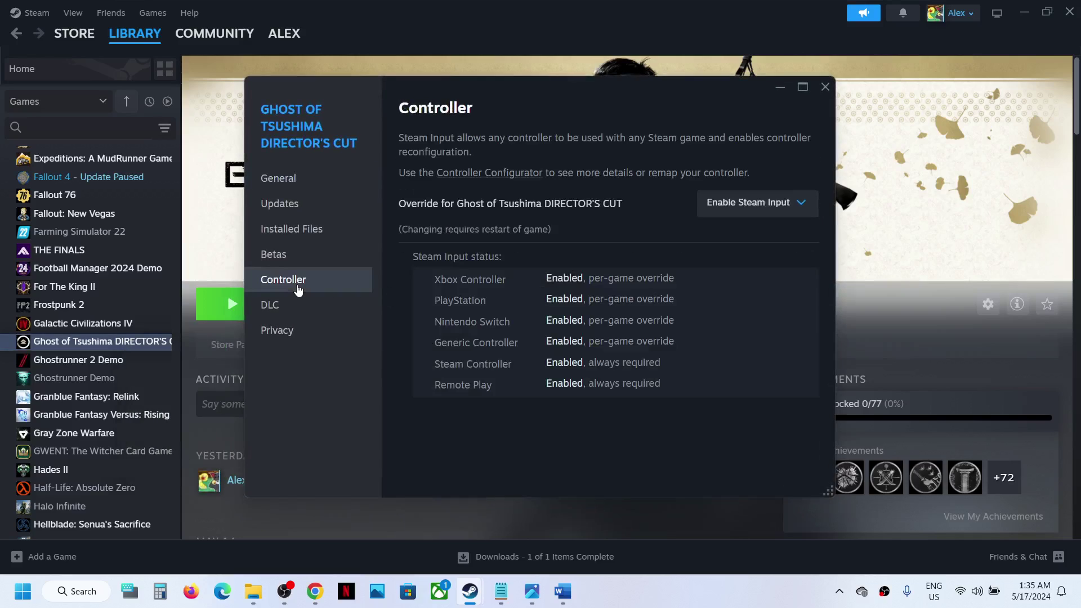
{"action": "left_click", "coordinate": [736, 204]}
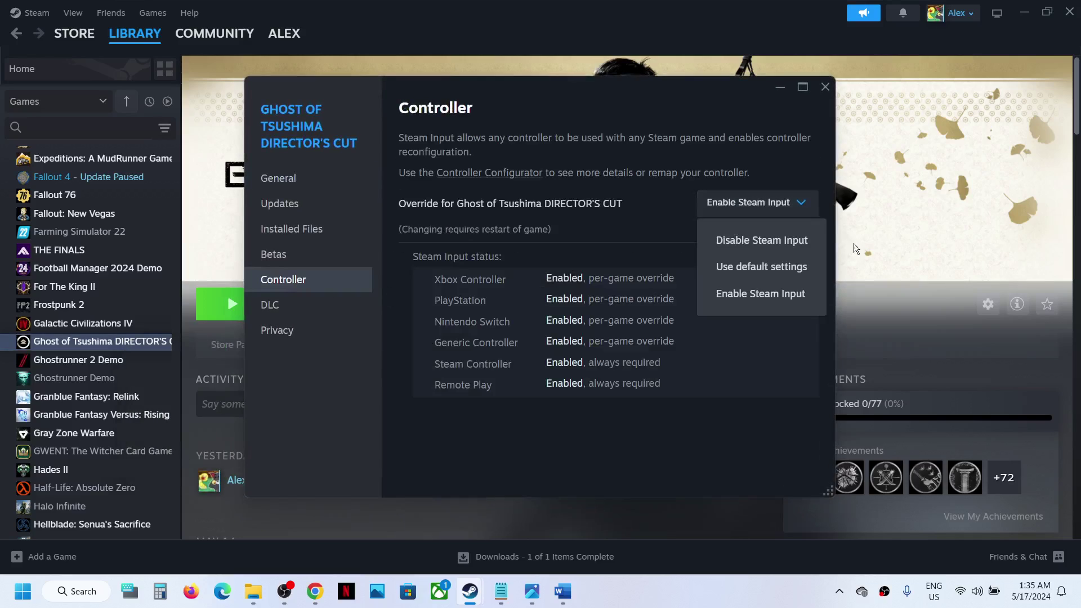
{"action": "left_click", "coordinate": [750, 301]}
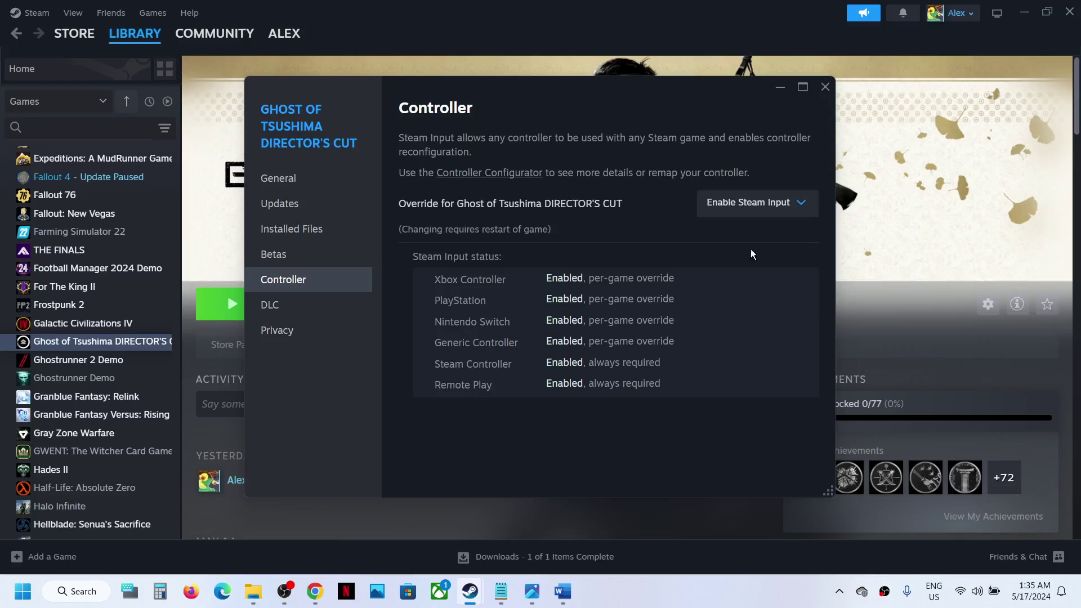
{"action": "left_click", "coordinate": [829, 92]}
Set Ghost of Tsushima's controller override to Disable Steam Input and close Properties
{"action": "right_click", "coordinate": [138, 340]}
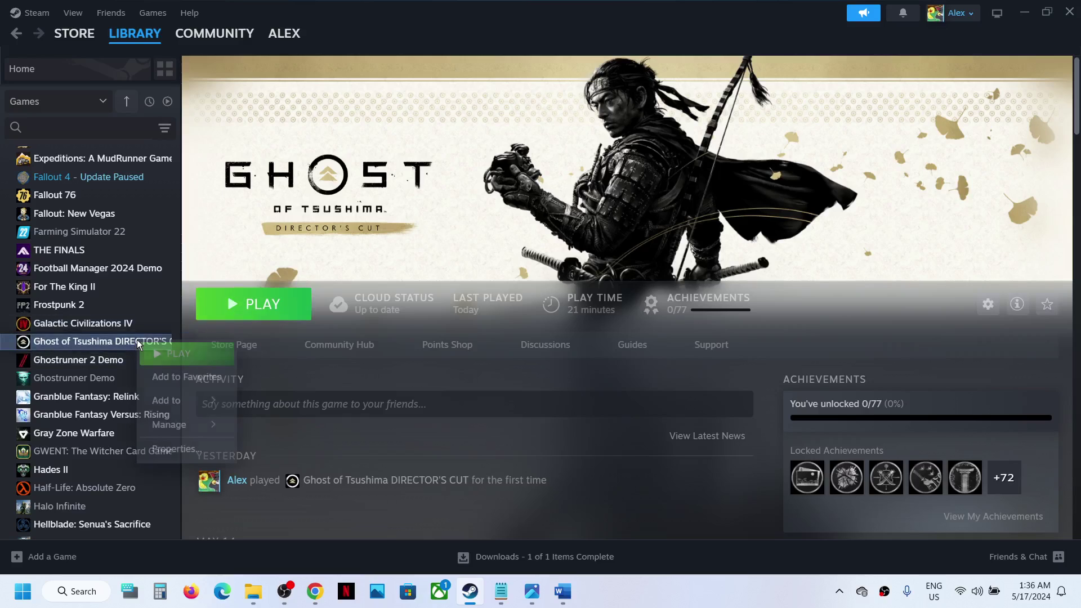
{"action": "left_click", "coordinate": [173, 448]}
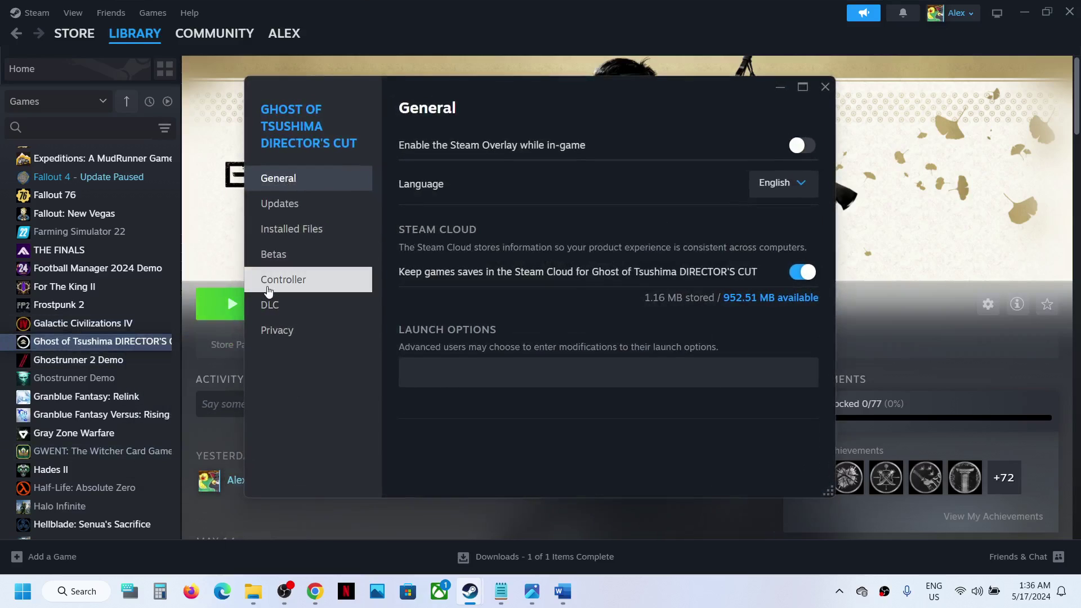
{"action": "left_click", "coordinate": [303, 286]}
{"action": "left_click", "coordinate": [753, 206]}
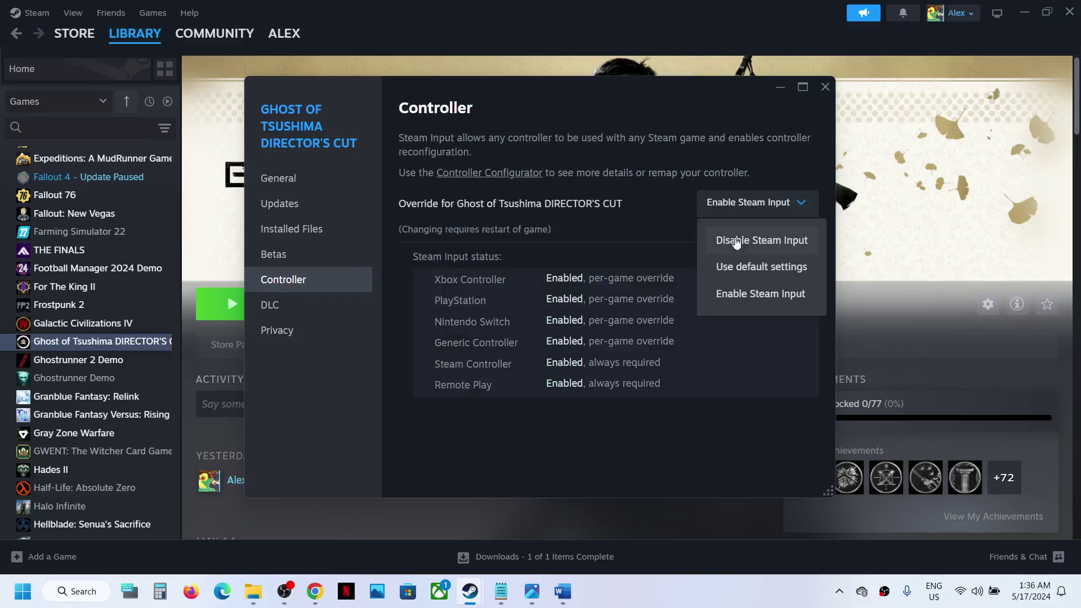
{"action": "left_click", "coordinate": [737, 243]}
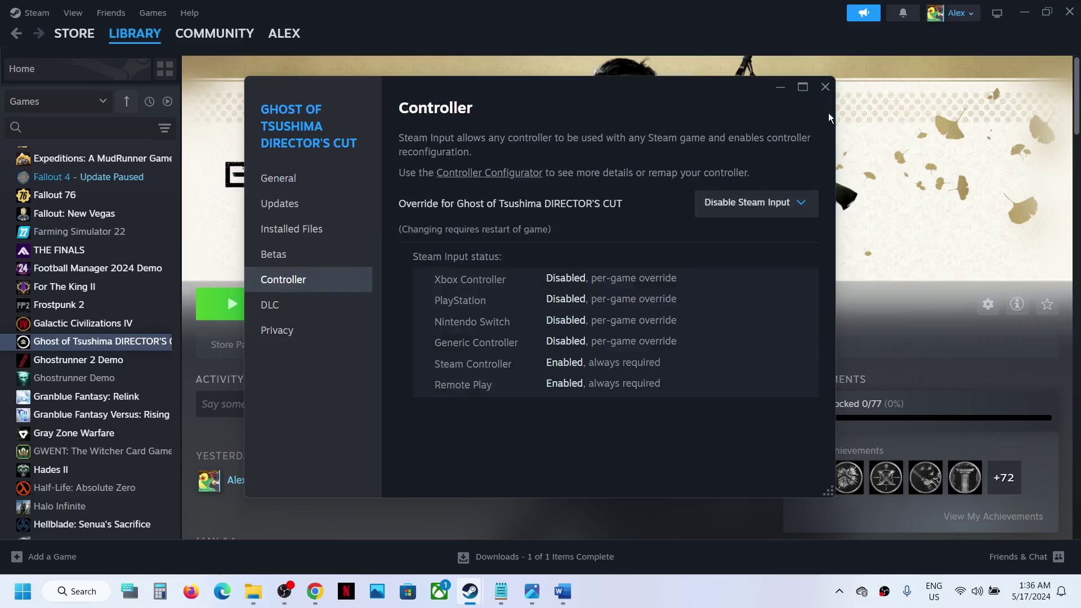
{"action": "left_click", "coordinate": [765, 204]}
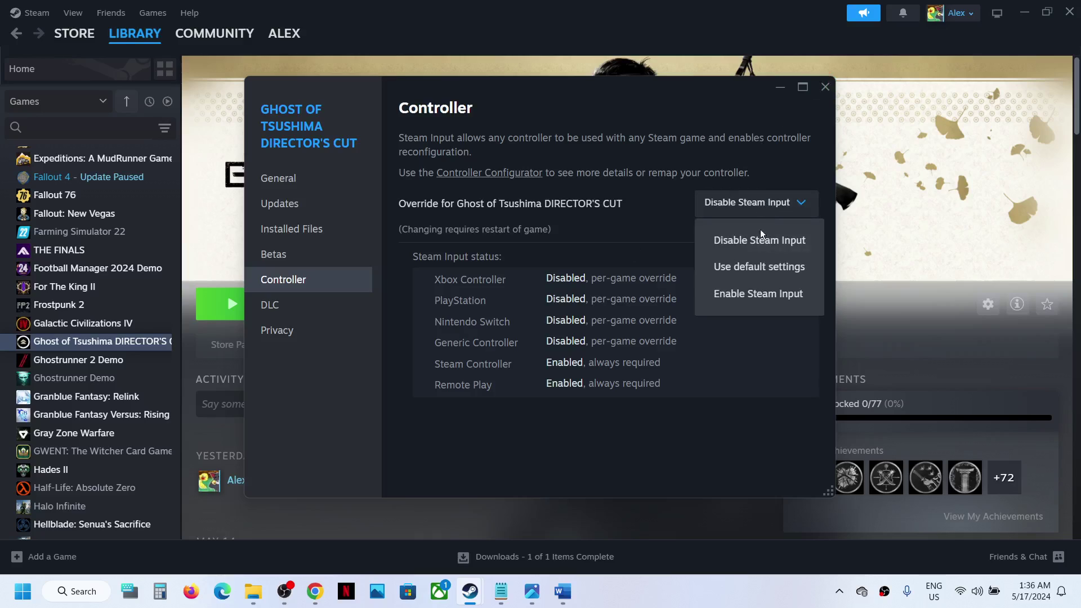
{"action": "left_click", "coordinate": [616, 222]}
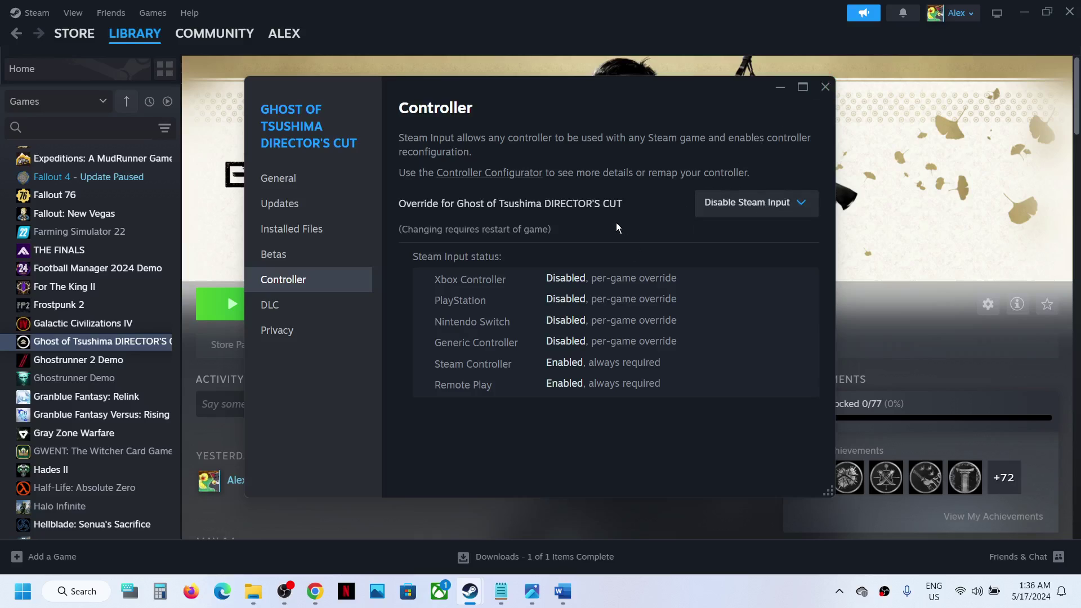
{"action": "left_click", "coordinate": [828, 88]}
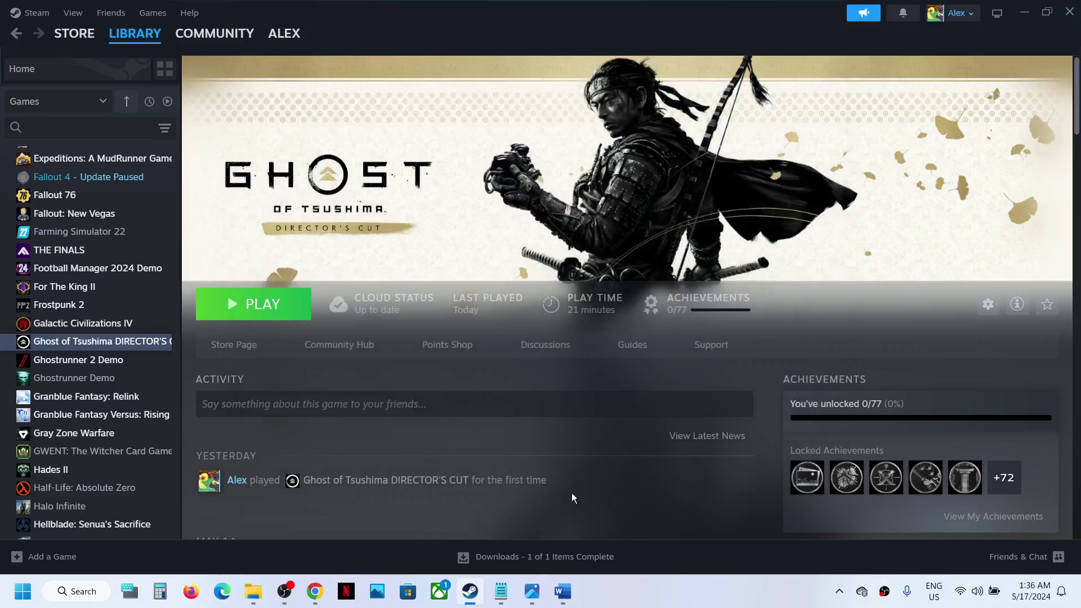
Delete 'mouse/keyboard' from Step 3's list of peripherals to disconnect
{"action": "left_click", "coordinate": [563, 591]}
{"action": "scroll", "coordinate": [412, 404], "scroll_direction": "down", "scroll_amount": 3}
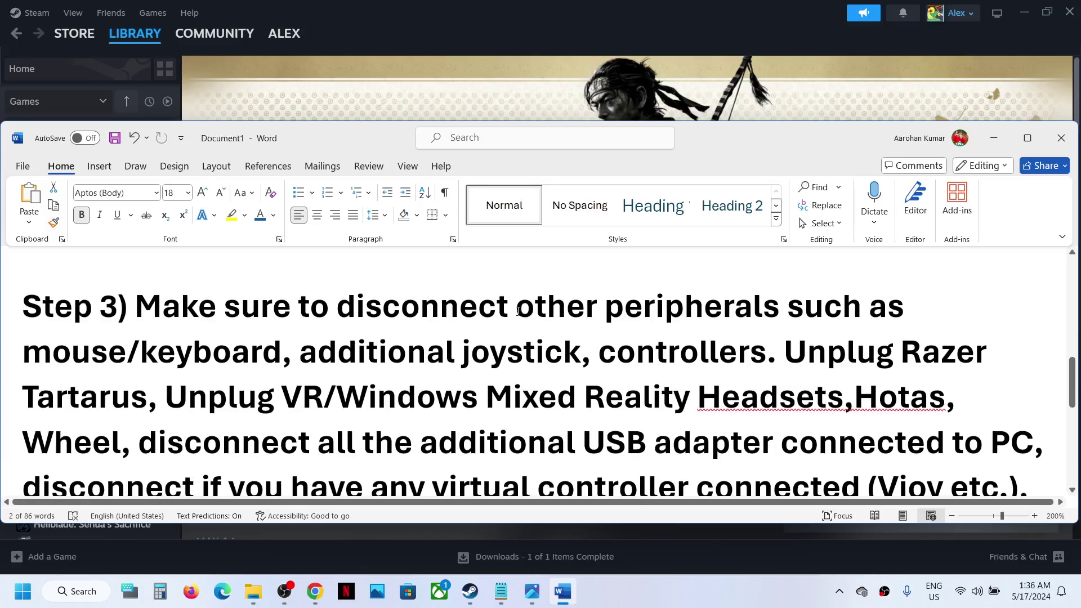
{"action": "left_click_drag", "start_coordinate": [517, 310], "coordinate": [218, 347]}
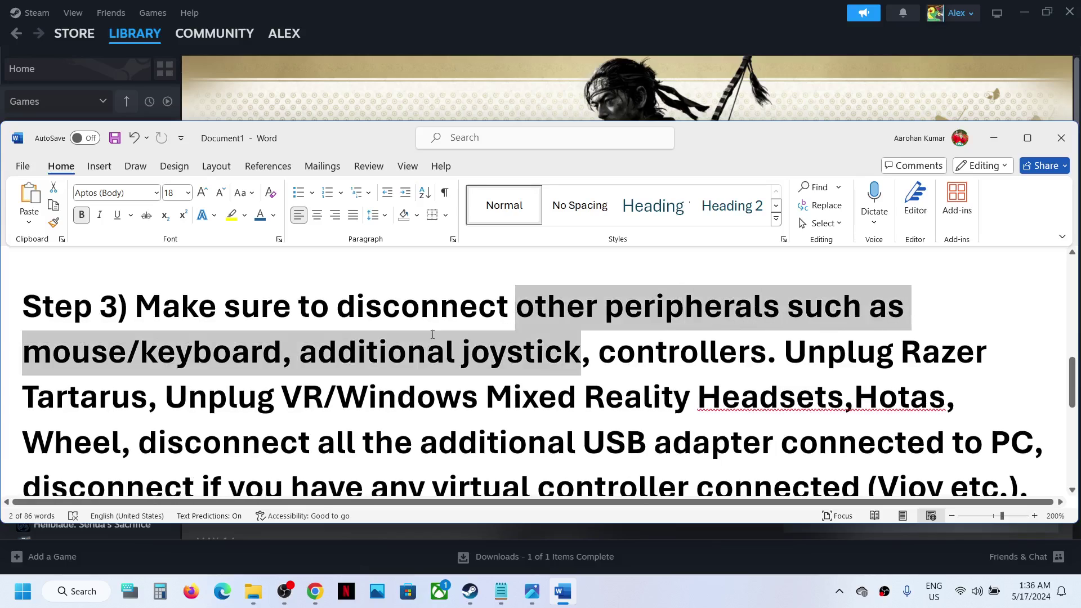
{"action": "left_click", "coordinate": [218, 348]}
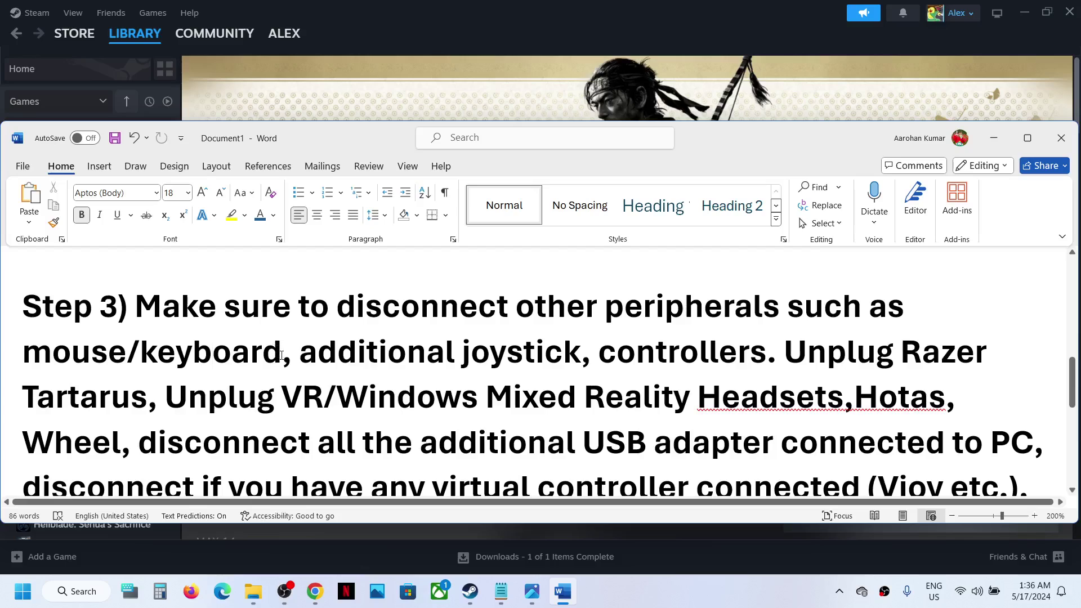
{"action": "left_click_drag", "start_coordinate": [281, 355], "coordinate": [23, 351]}
{"action": "key", "text": "BackSpace"}
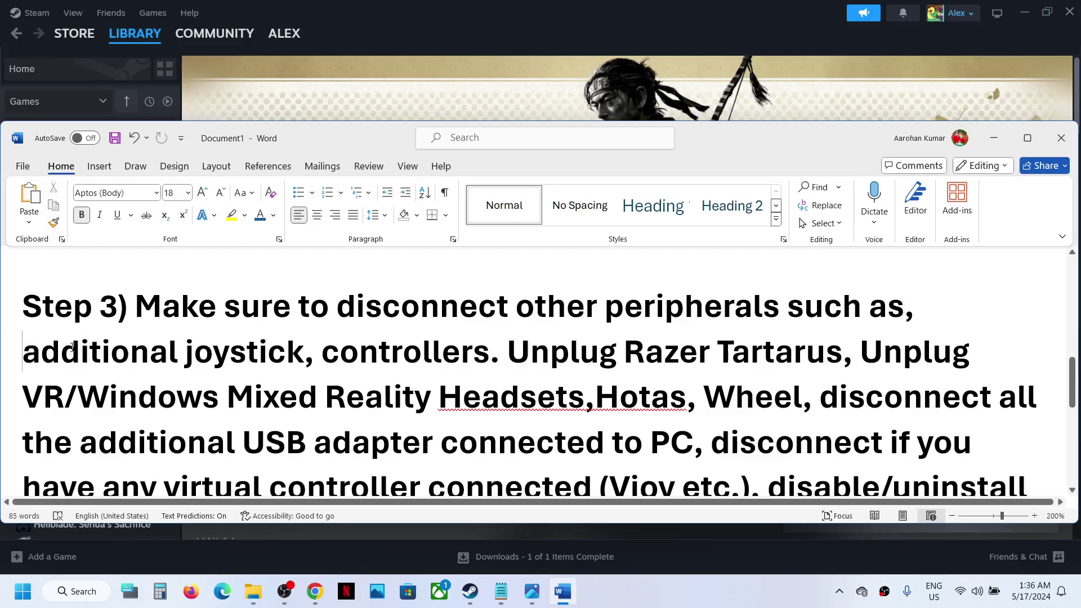
Read the rest of Step 3: unplugging joysticks and controllers and disabling virtual controllers
{"action": "left_click_drag", "start_coordinate": [74, 346], "coordinate": [423, 358]}
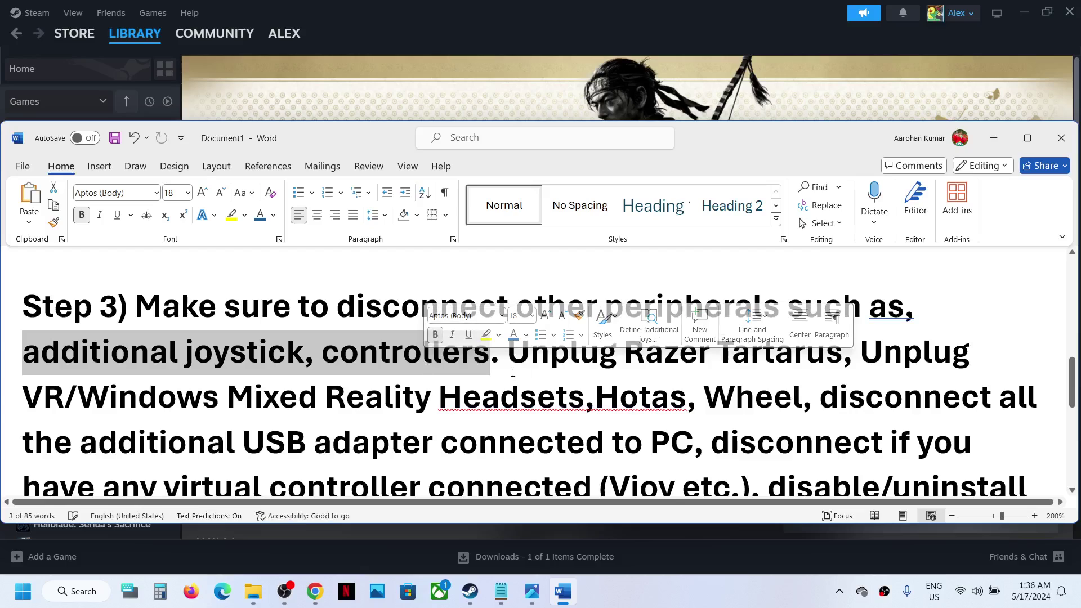
{"action": "mouse_move", "coordinate": [507, 353]}
{"action": "left_mouse_down"}
{"action": "mouse_move", "coordinate": [571, 354]}
{"action": "mouse_move", "coordinate": [611, 415]}
{"action": "mouse_move", "coordinate": [695, 447]}
{"action": "left_mouse_up"}
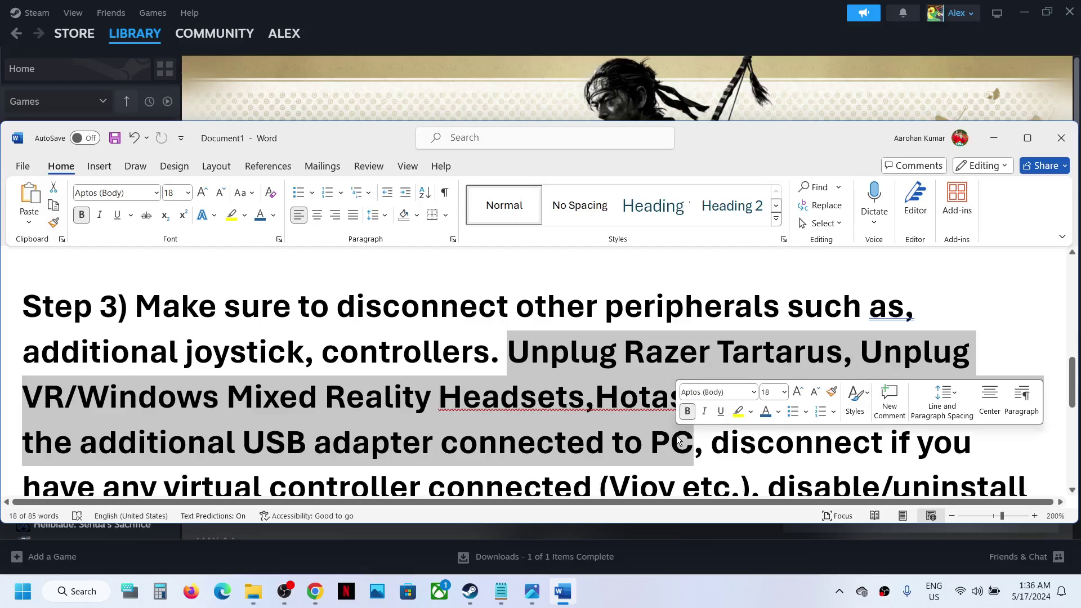
{"action": "scroll", "coordinate": [723, 386], "scroll_direction": "down", "scroll_amount": 2}
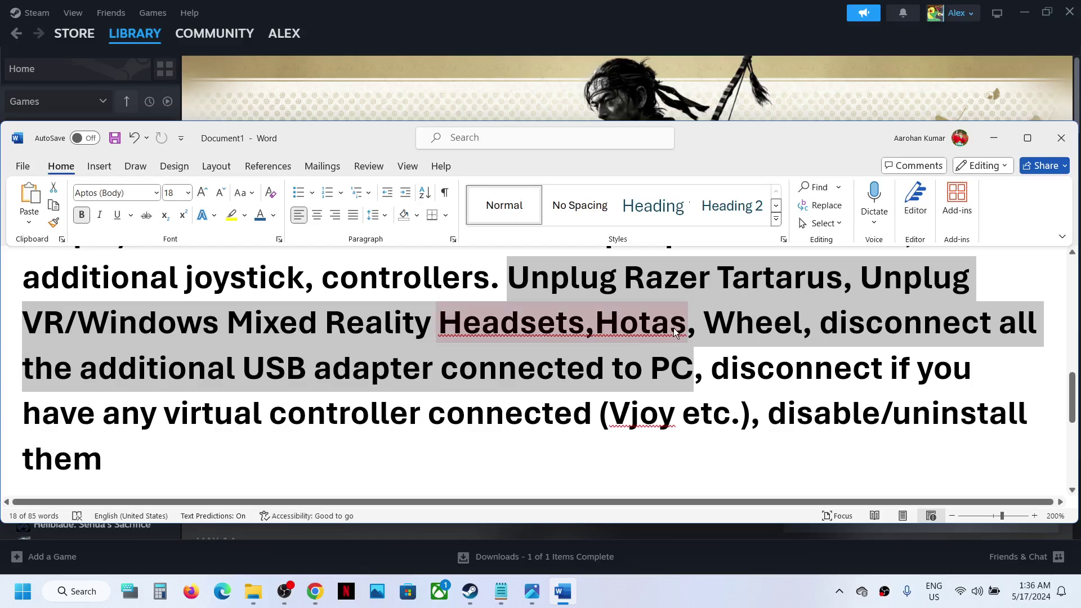
{"action": "left_click", "coordinate": [432, 362]}
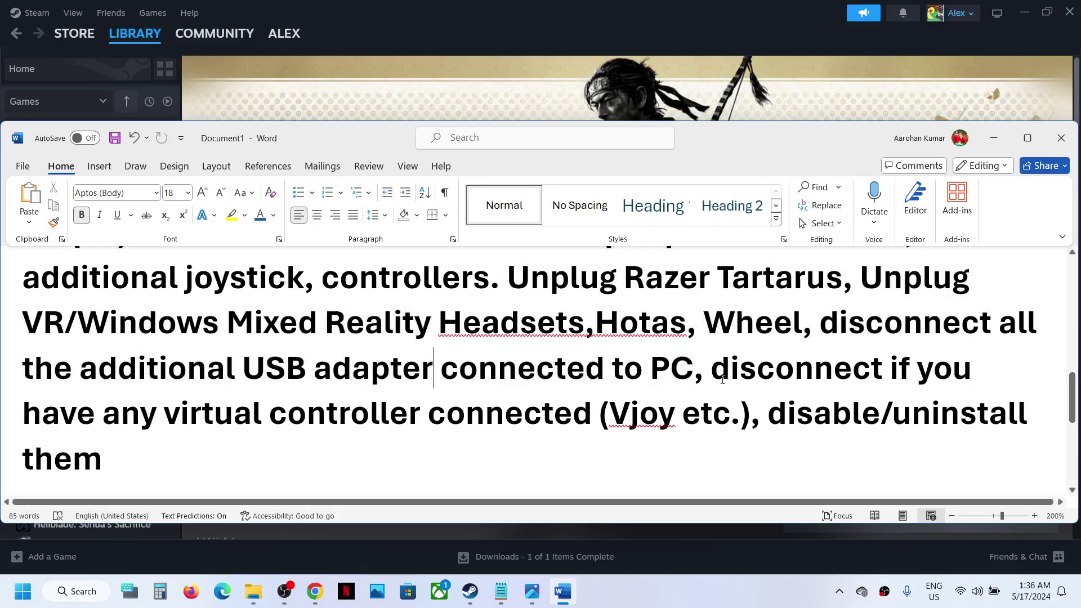
{"action": "mouse_move", "coordinate": [712, 370]}
{"action": "left_mouse_down"}
{"action": "mouse_move", "coordinate": [903, 356]}
{"action": "mouse_move", "coordinate": [832, 423]}
{"action": "left_mouse_up"}
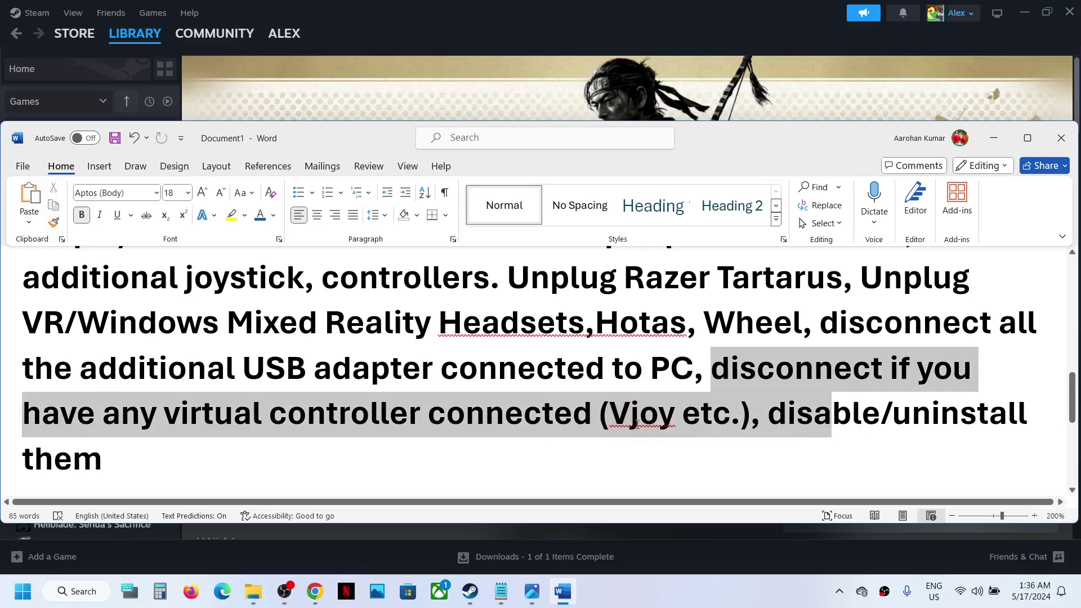
{"action": "left_click_drag", "start_coordinate": [638, 425], "coordinate": [131, 469]}
{"action": "left_click", "coordinate": [131, 469]}
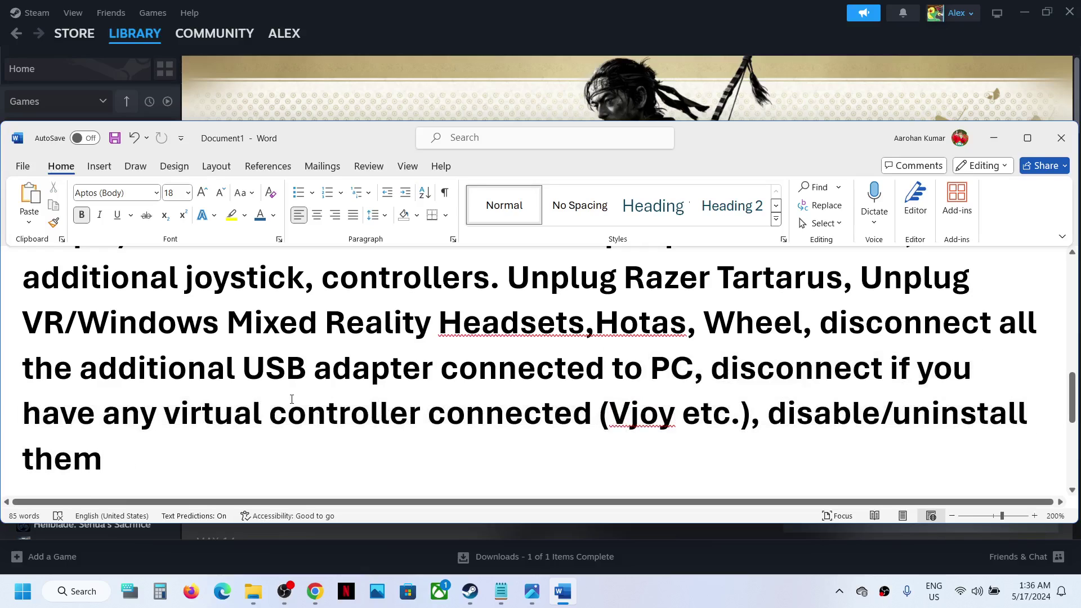
{"action": "scroll", "coordinate": [292, 398], "scroll_direction": "down", "scroll_amount": 1}
{"action": "scroll", "coordinate": [292, 399], "scroll_direction": "down", "scroll_amount": 3}
{"action": "scroll", "coordinate": [292, 400], "scroll_direction": "down", "scroll_amount": 1}
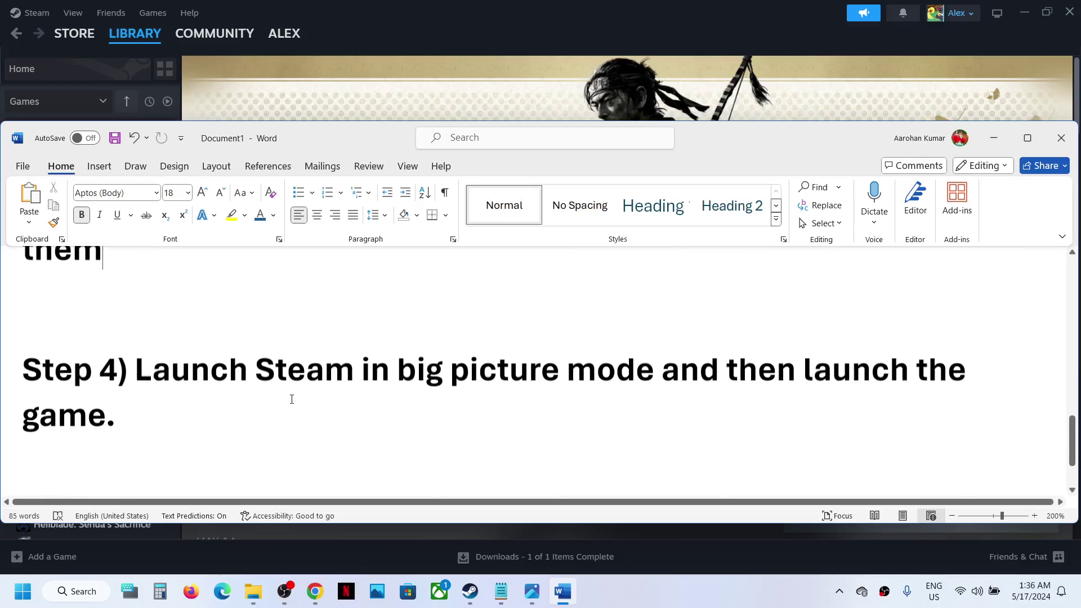
Read the Step 4 instruction and bring Steam forward to launch Big Picture mode
{"action": "left_click_drag", "start_coordinate": [137, 369], "coordinate": [470, 397]}
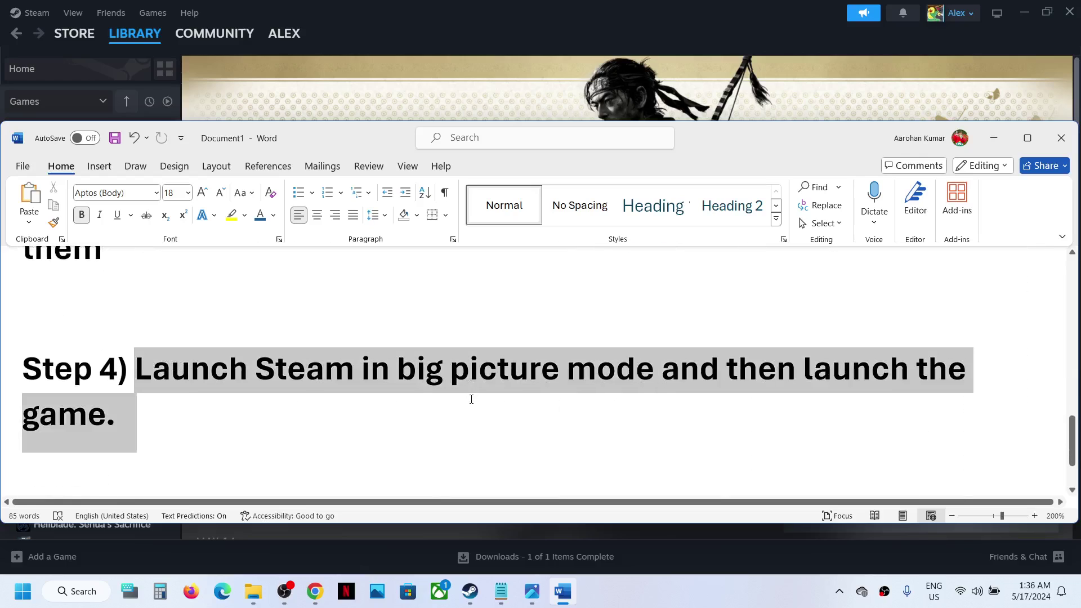
{"action": "left_click", "coordinate": [539, 37]}
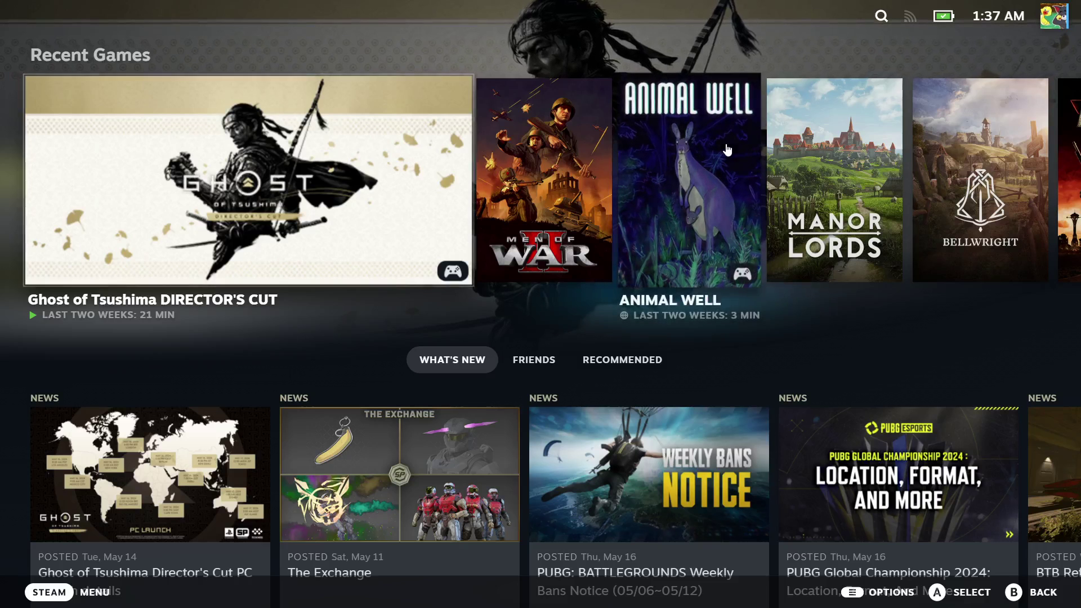
View Ghost of Tsushima's game page in Big Picture before exiting back to the desktop client
{"action": "left_click", "coordinate": [297, 142]}
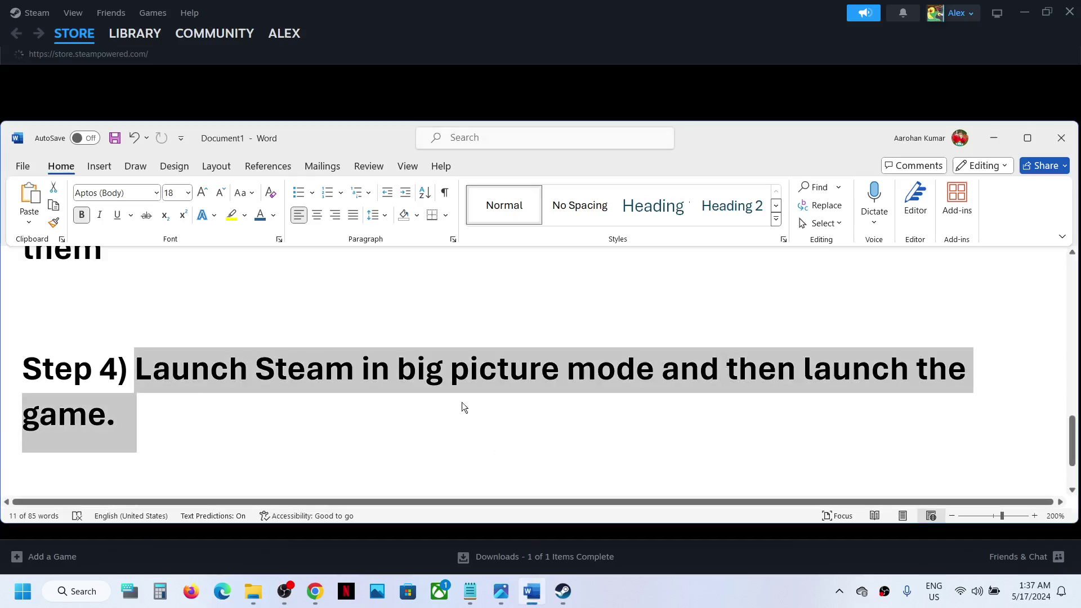
{"action": "scroll", "coordinate": [394, 377], "scroll_direction": "down", "scroll_amount": 2}
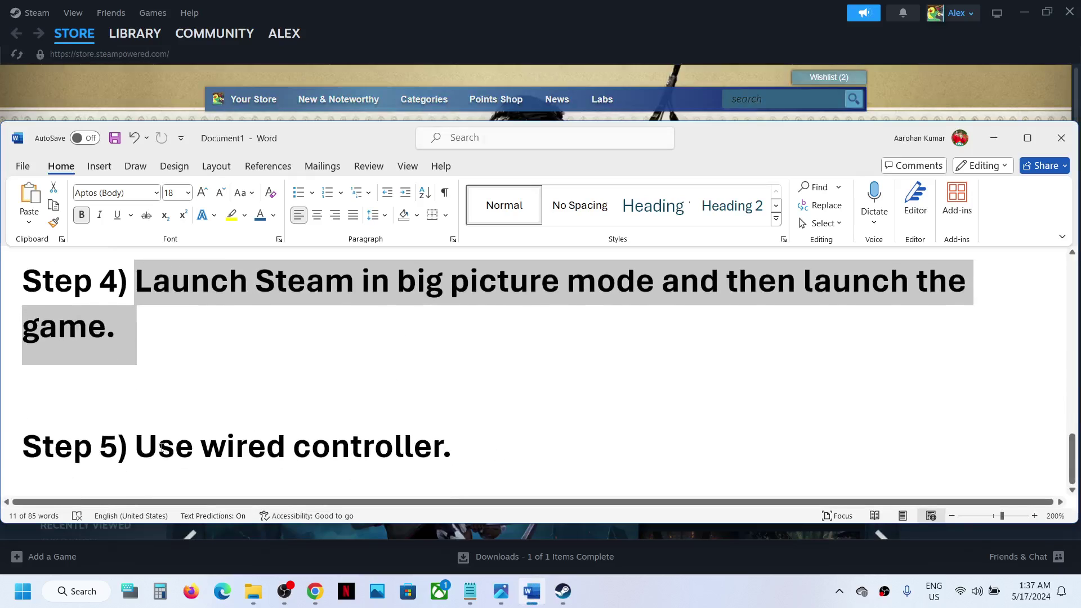
Read Step 5 'Use wired controller' and minimize the Word document to reveal Steam
{"action": "left_click_drag", "start_coordinate": [135, 448], "coordinate": [398, 440]}
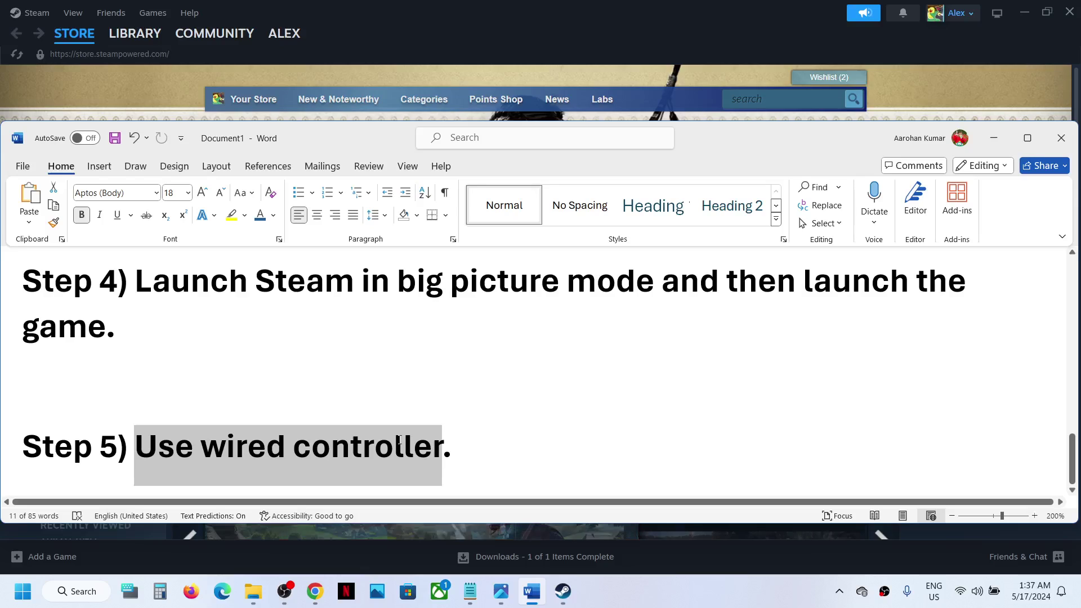
{"action": "left_click_drag", "start_coordinate": [398, 441], "coordinate": [401, 445]}
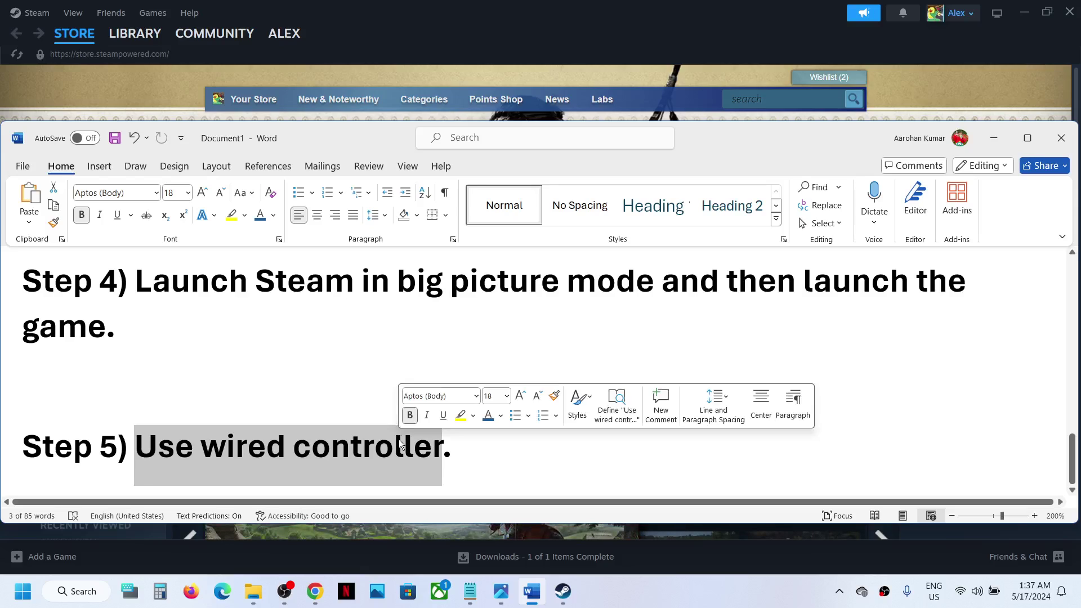
{"action": "left_click", "coordinate": [990, 140]}
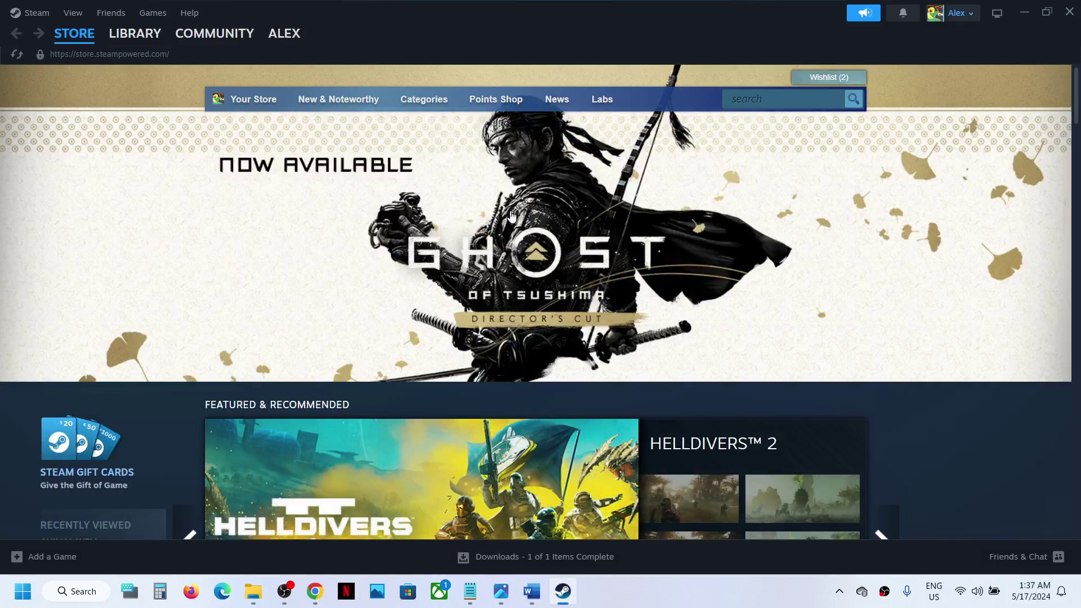
Go to the Library and open the Ghost of Tsushima DIRECTOR'S CUT game page
{"action": "left_click", "coordinate": [134, 33]}
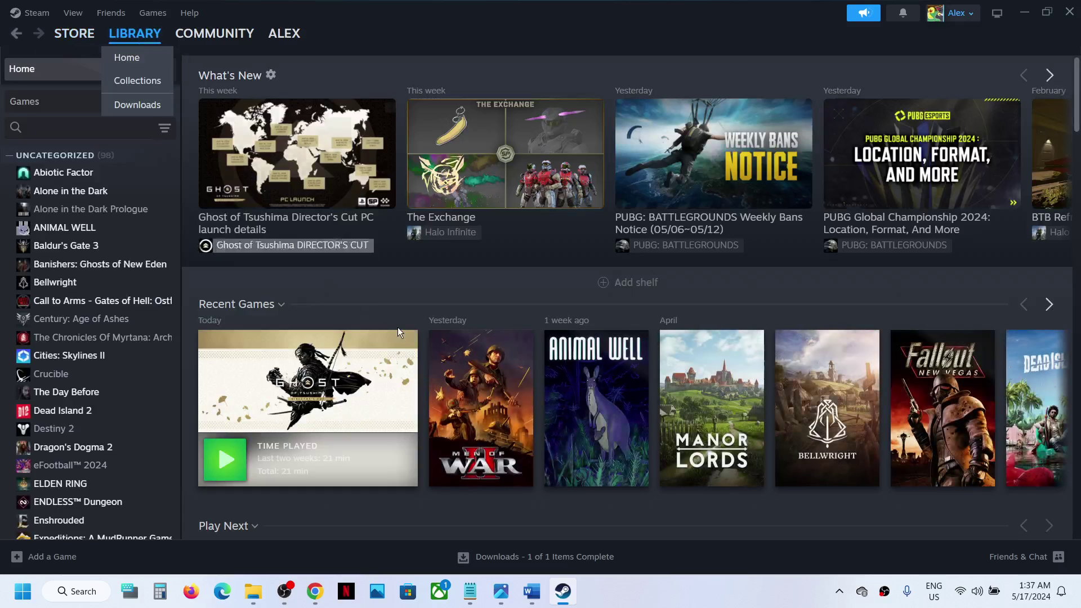
{"action": "left_click", "coordinate": [398, 338]}
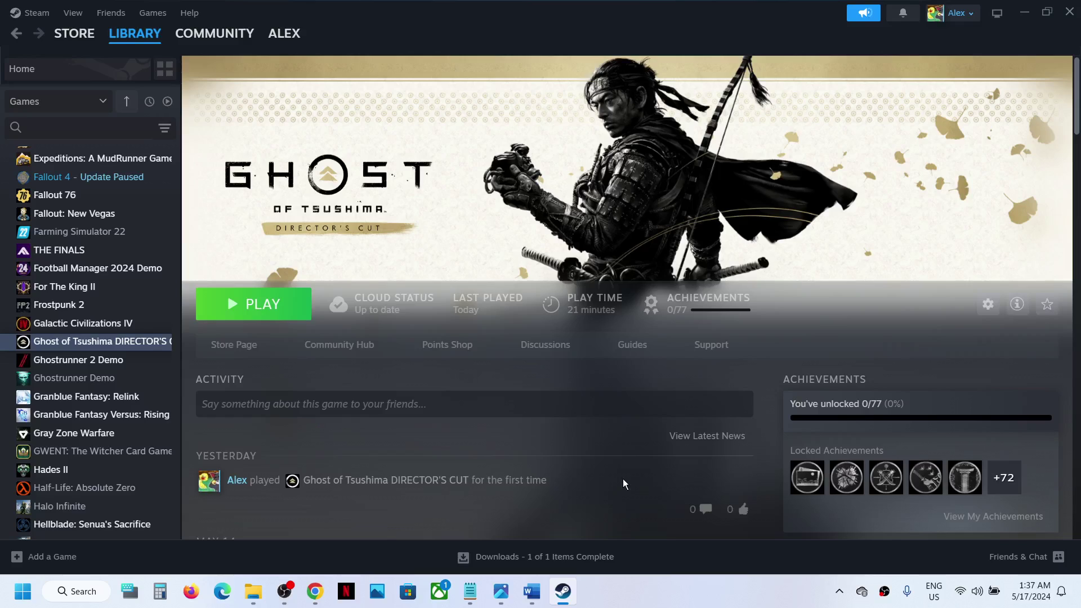
{"action": "left_click", "coordinate": [696, 600]}
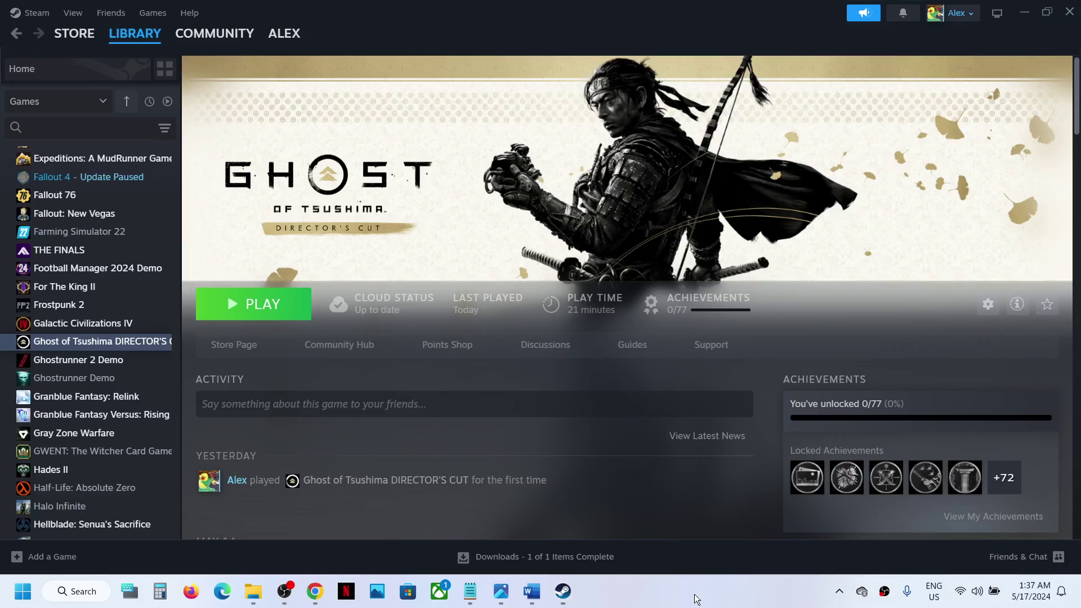